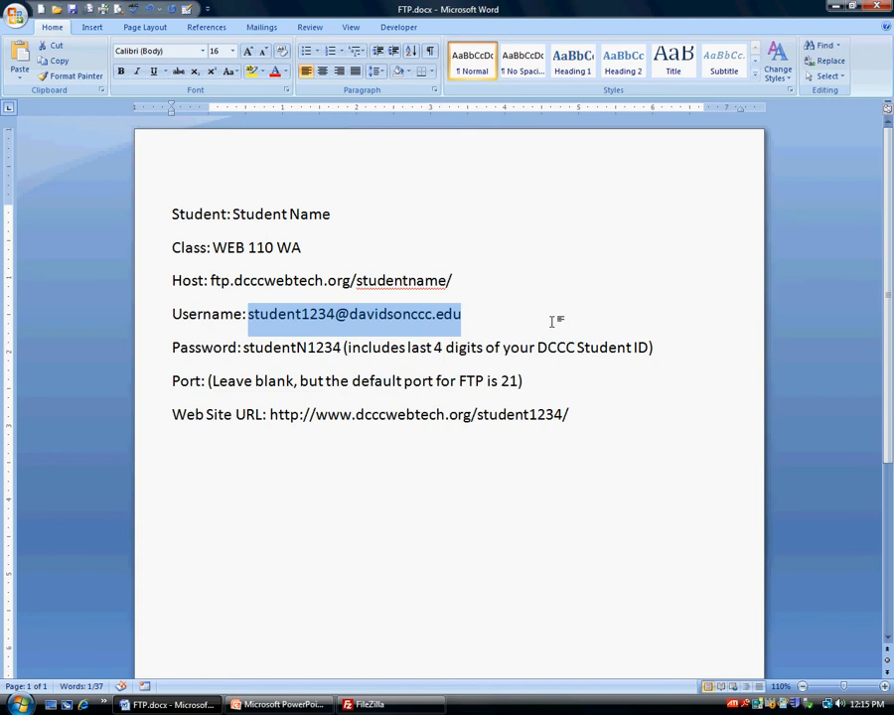
# Switch to FileZilla and enter ftp.dcccwebtech.org as the host
pyautogui.click(839, 10)
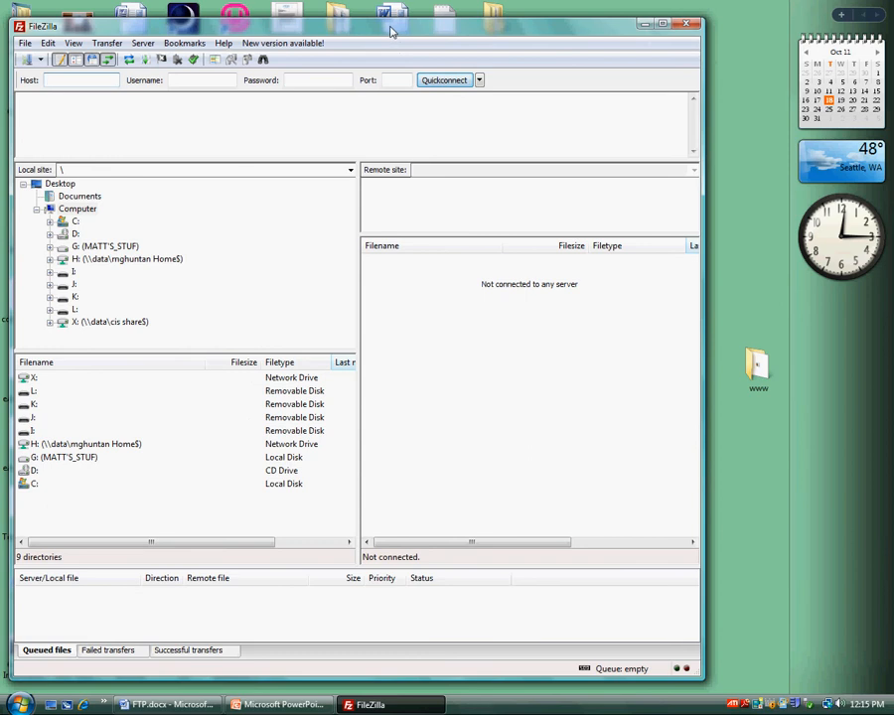
pyautogui.moveTo(389, 28)
pyautogui.mouseDown()
pyautogui.moveTo(395, 38)
pyautogui.moveTo(390, 33)
pyautogui.mouseUp()
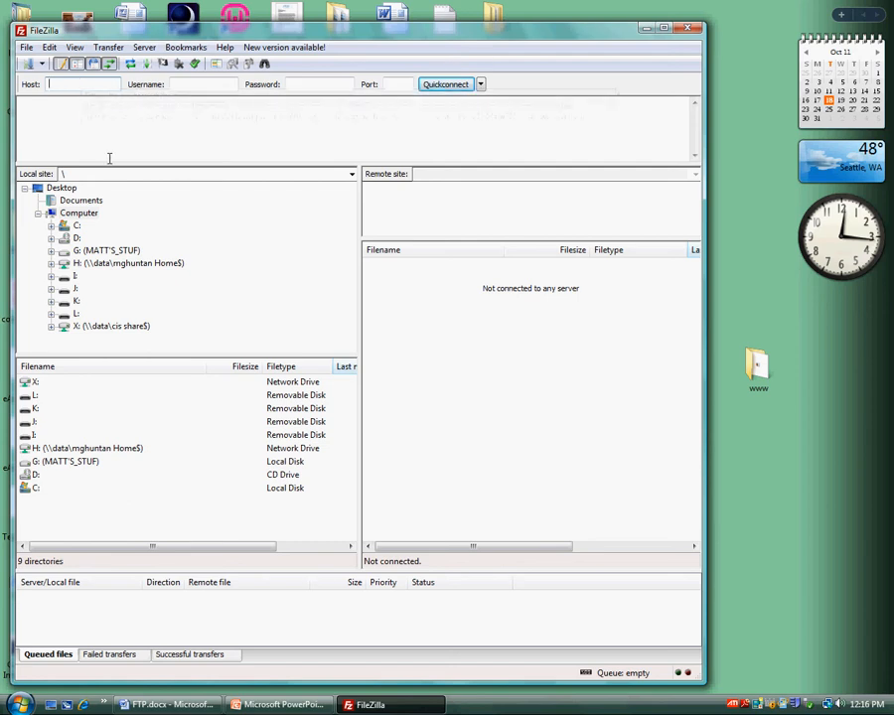
pyautogui.write('ftp.dc')
pyautogui.write('ccwebtech')
pyautogui.write('.org')
pyautogui.press('Tab')
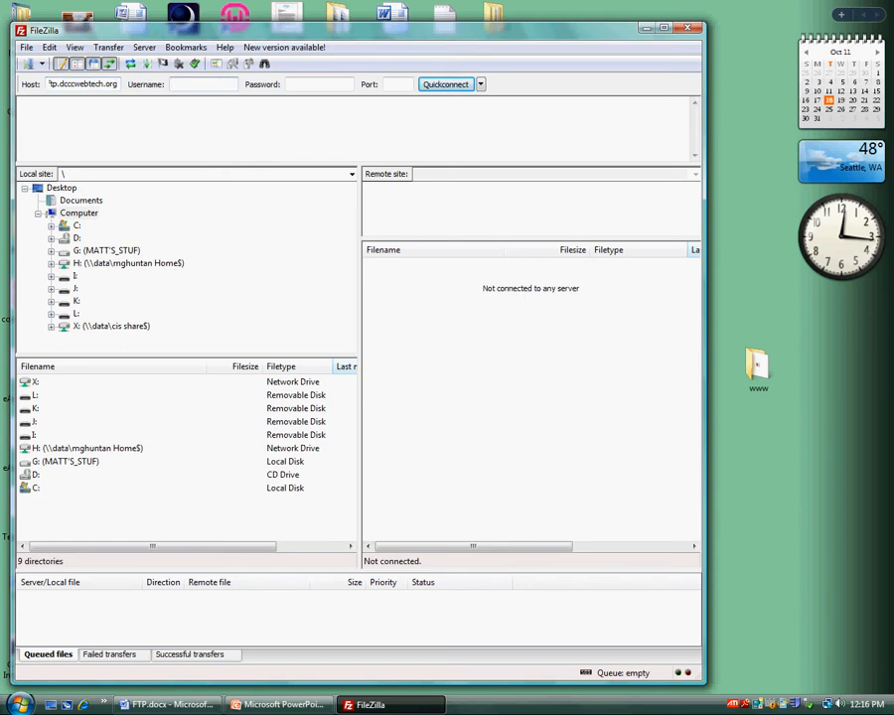
# Fill in the account e-mail as username and the account password, then connect with Quickconnect
pyautogui.press('Tab')
pyautogui.write('••••••')
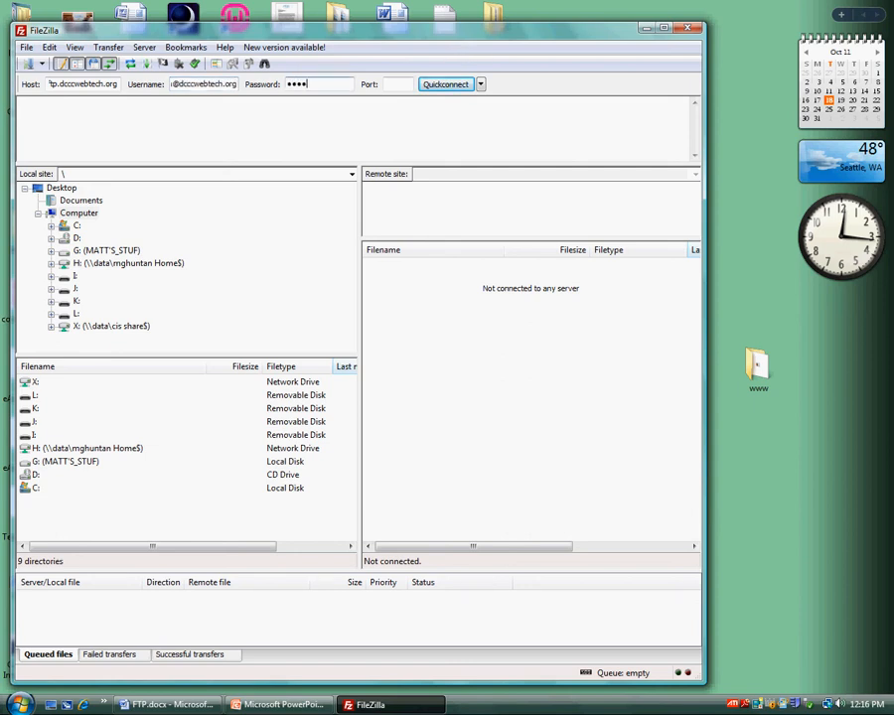
pyautogui.write('••••')
pyautogui.click(443, 87)
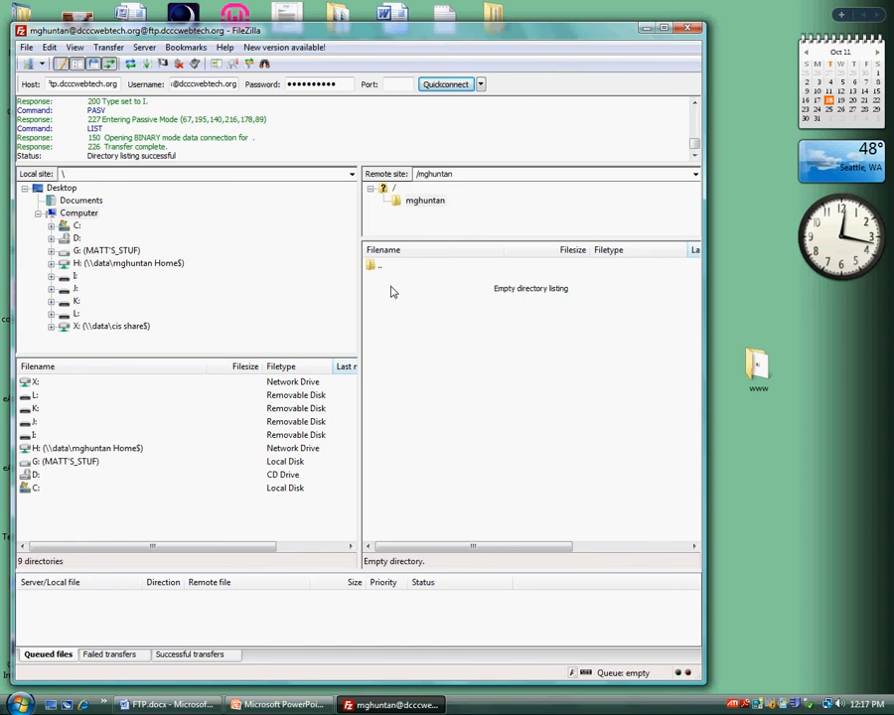
# Preview index.htm from the desktop www folder in the browser, then close the browser and folder window
pyautogui.doubleClick(757, 371)
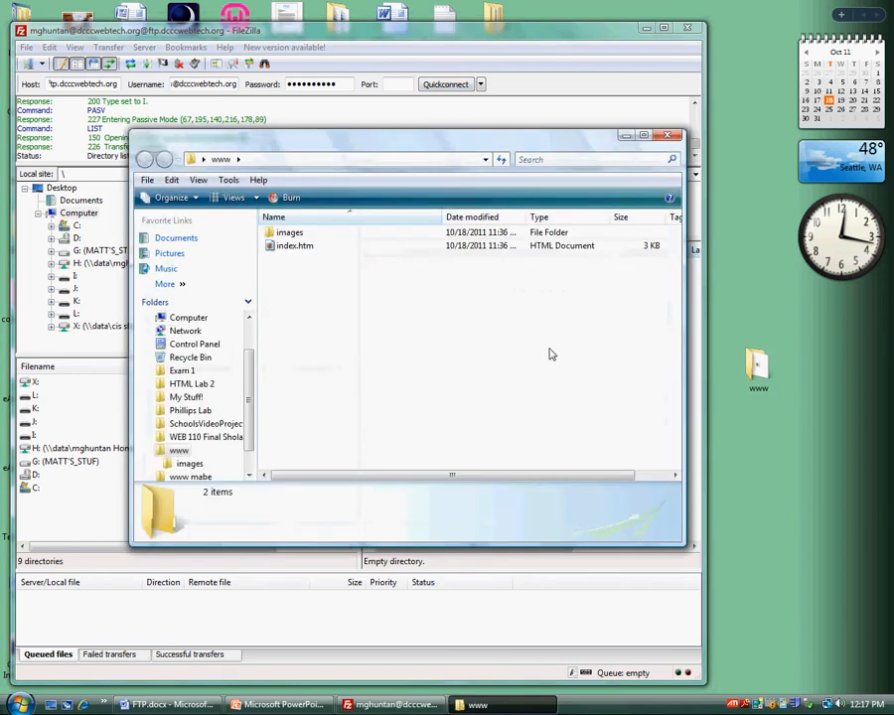
pyautogui.click(290, 247)
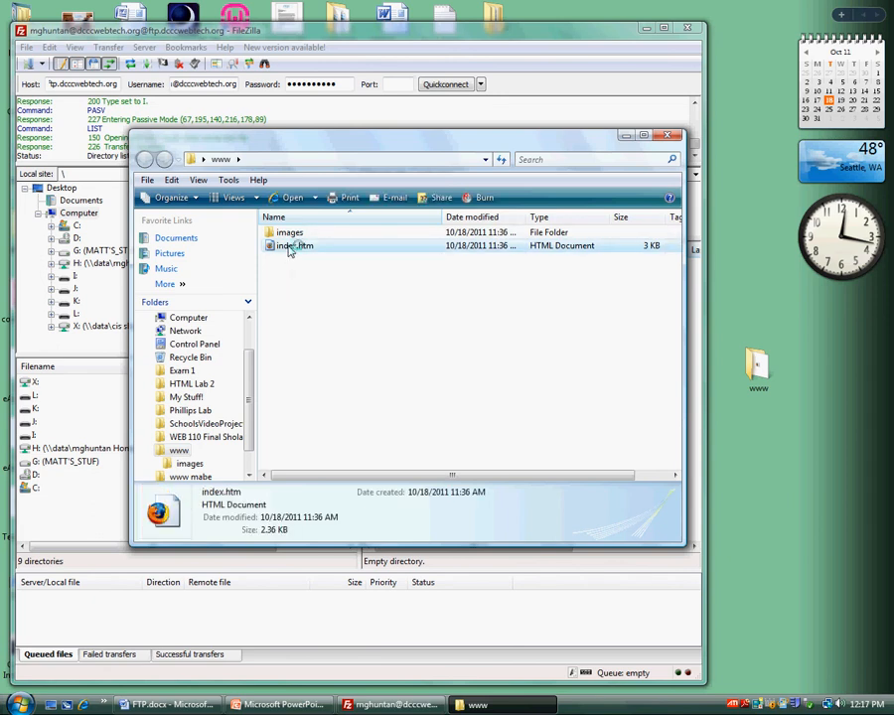
pyautogui.doubleClick(290, 247)
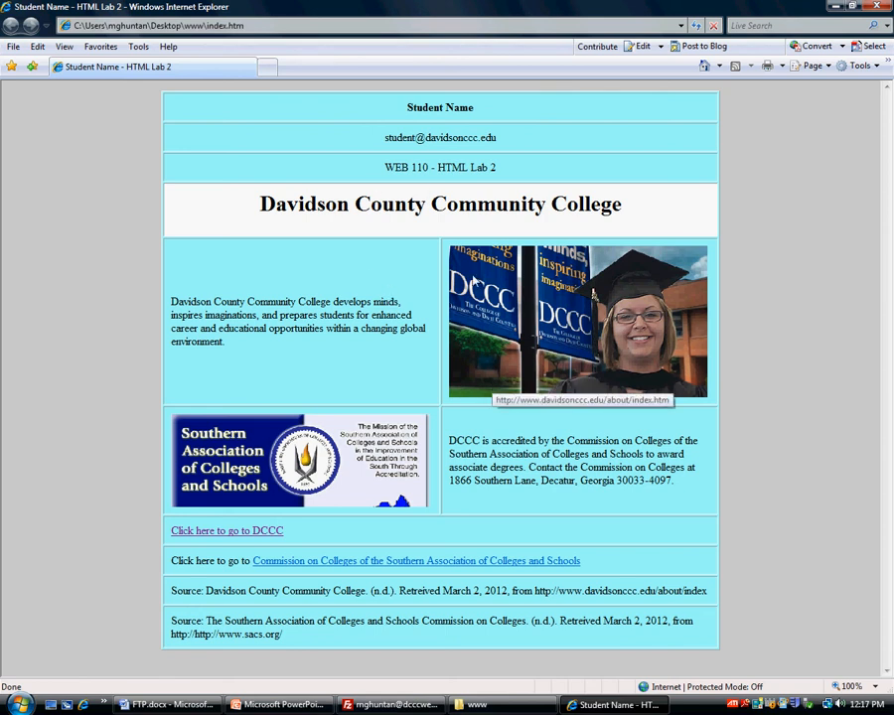
pyautogui.click(876, 6)
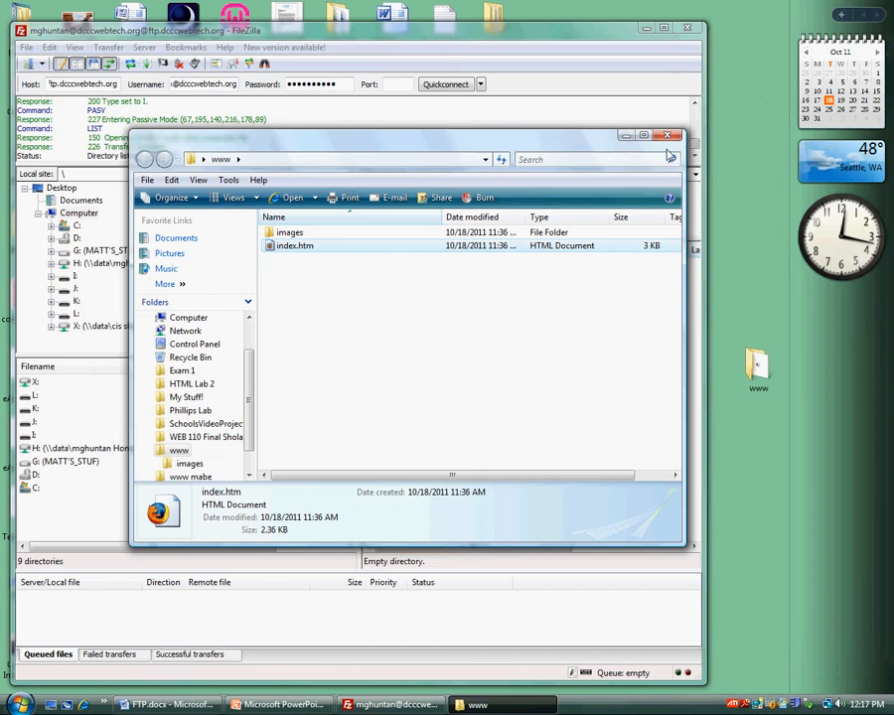
pyautogui.click(668, 137)
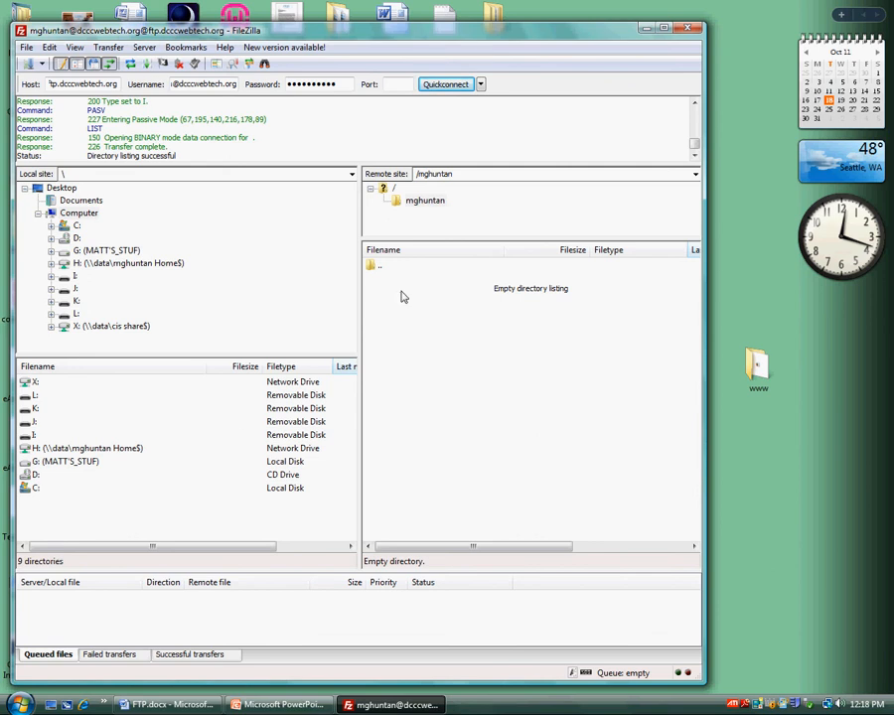
# Browse the local site to the Desktop www folder and upload index.htm and the images folder to the remote directory
pyautogui.moveTo(429, 239); pyautogui.dragTo(427, 354)
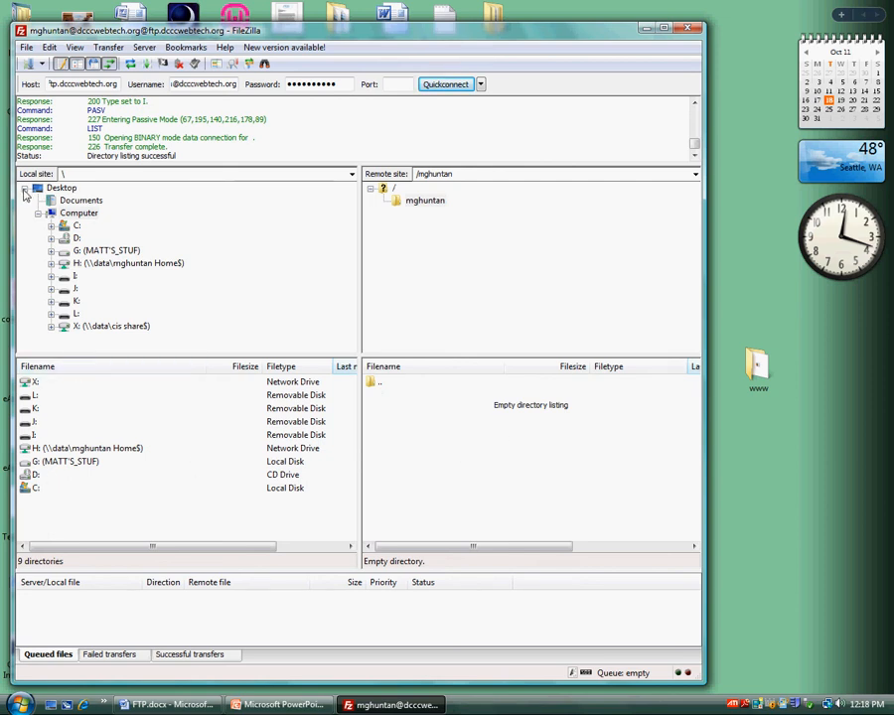
pyautogui.click(76, 226)
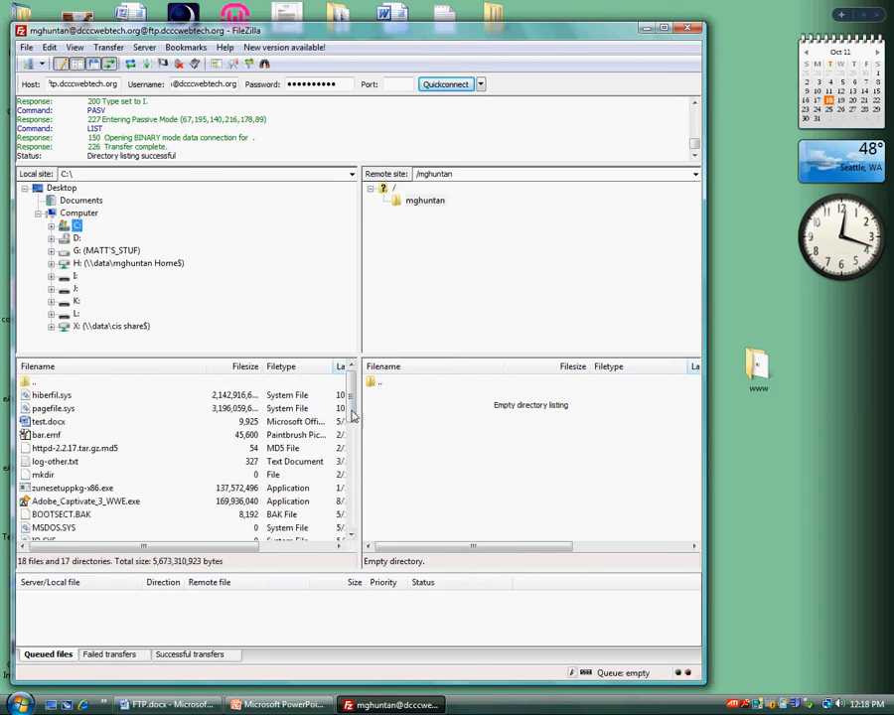
pyautogui.scroll(-3, 349, 452)
pyautogui.moveTo(349, 452); pyautogui.dragTo(343, 396)
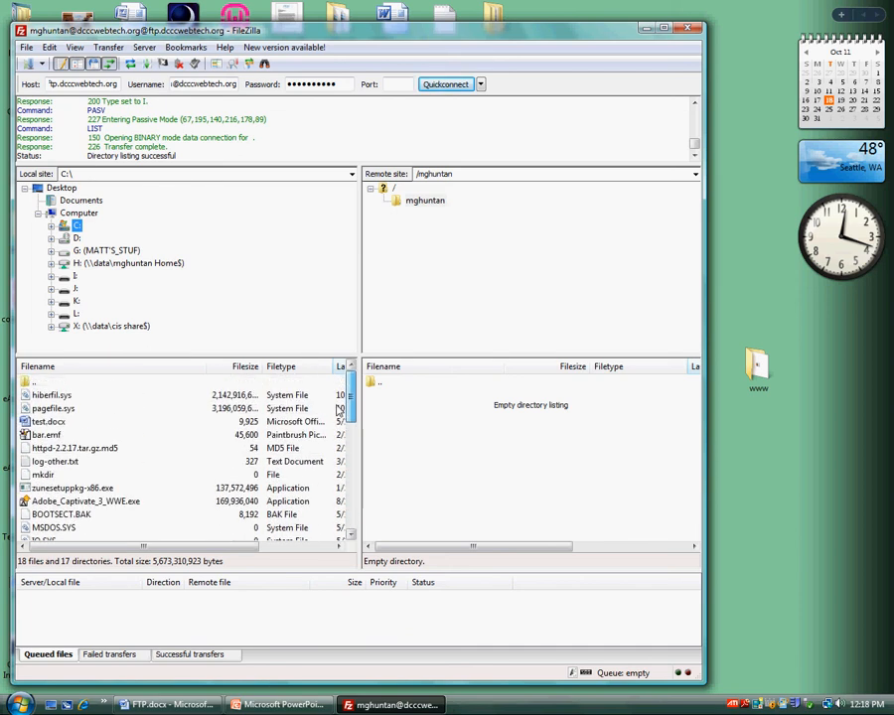
pyautogui.click(60, 188)
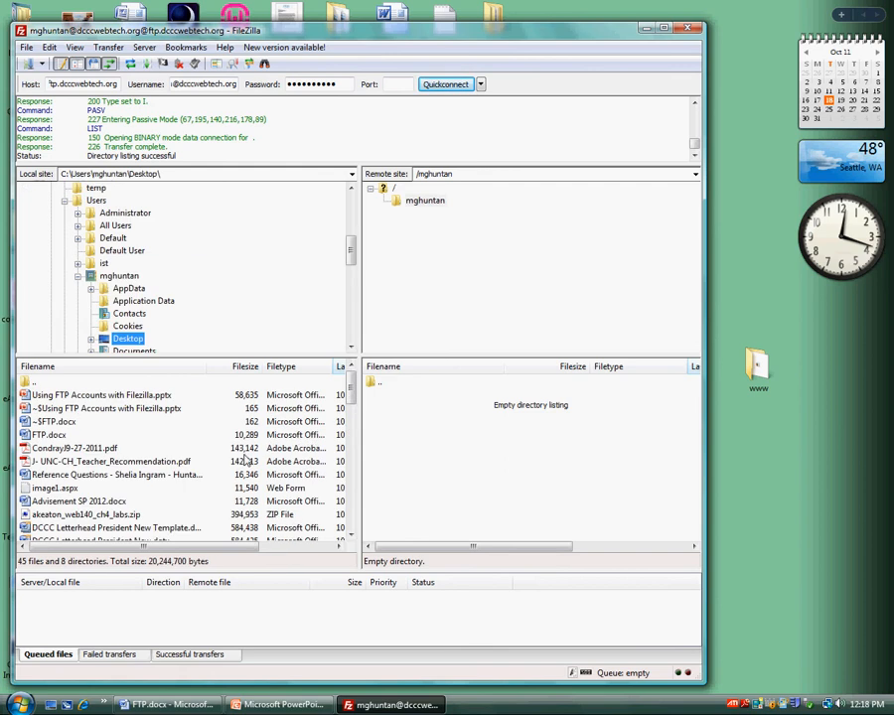
pyautogui.moveTo(350, 395); pyautogui.dragTo(349, 514)
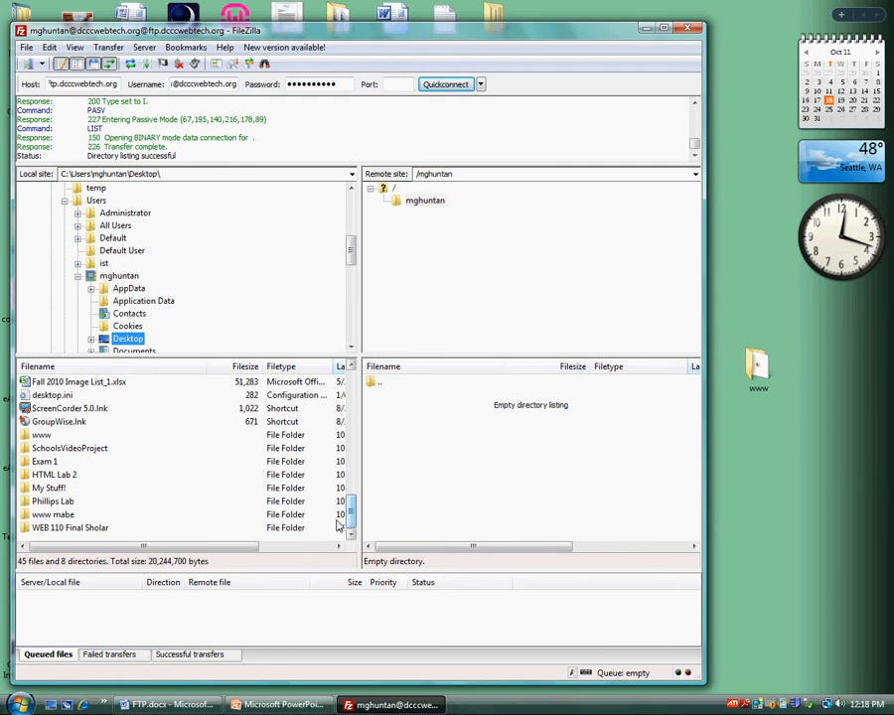
pyautogui.click(34, 436)
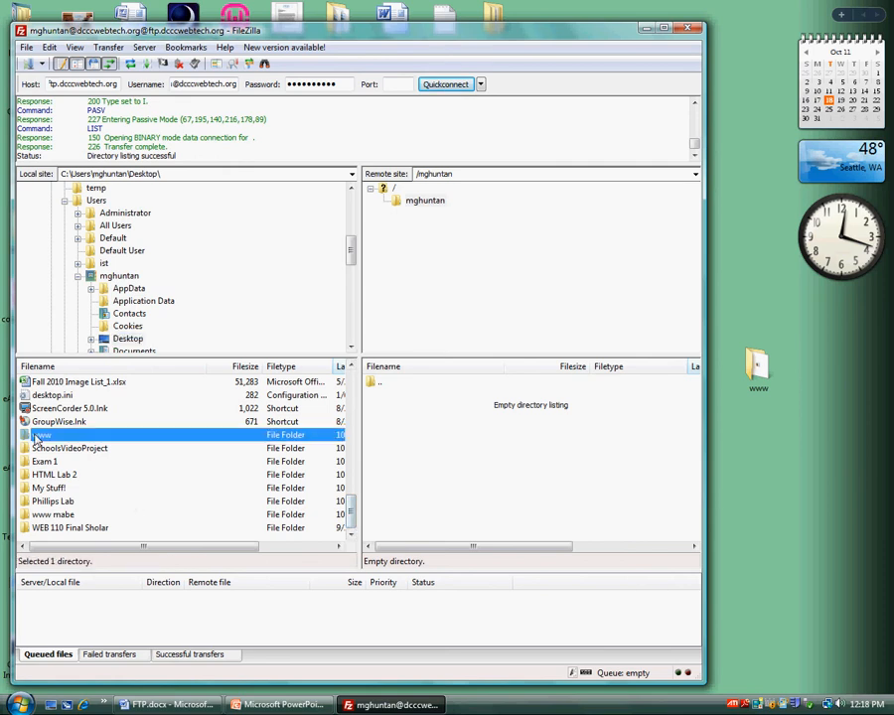
pyautogui.doubleClick(24, 437)
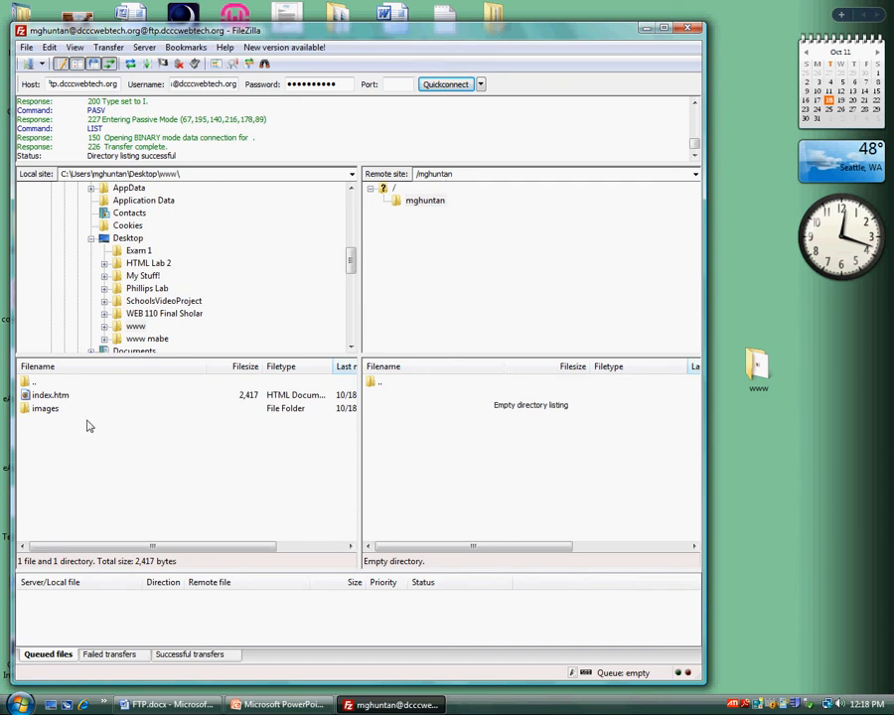
pyautogui.click(42, 397)
pyautogui.moveTo(41, 397); pyautogui.dragTo(421, 425)
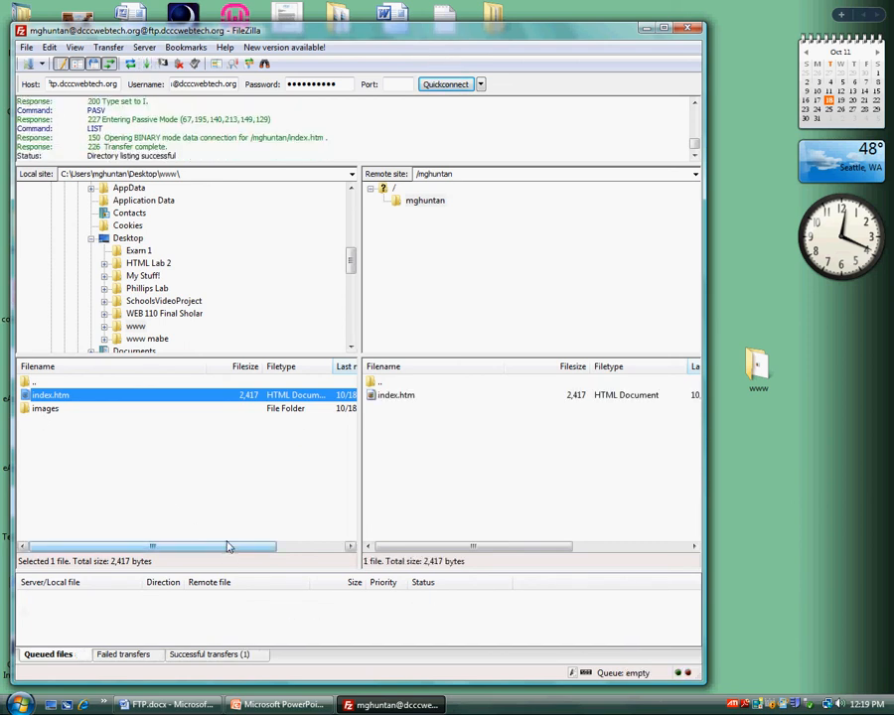
pyautogui.moveTo(44, 414); pyautogui.dragTo(406, 425)
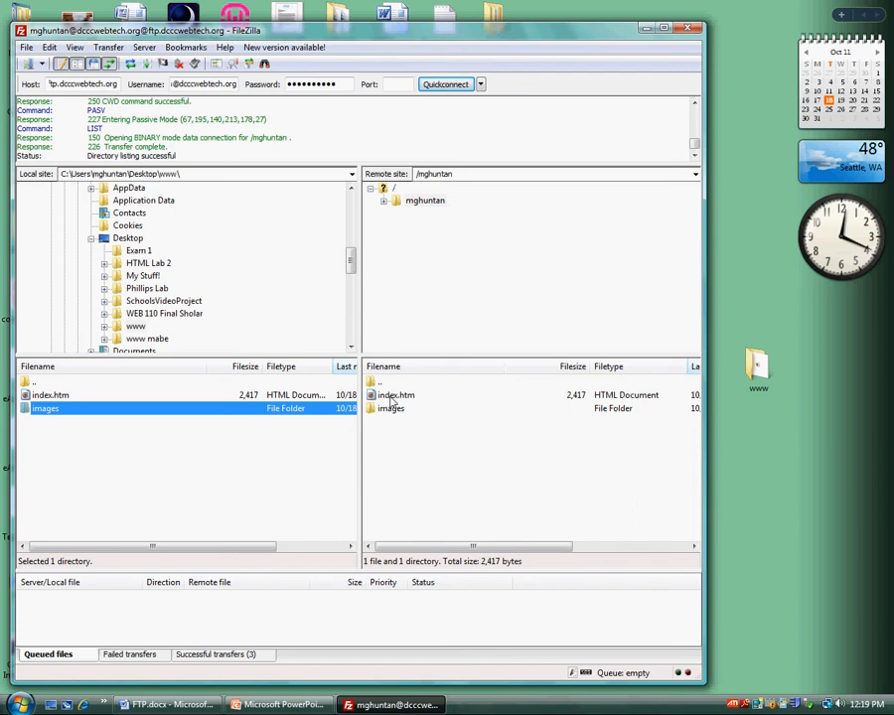
pyautogui.click(646, 33)
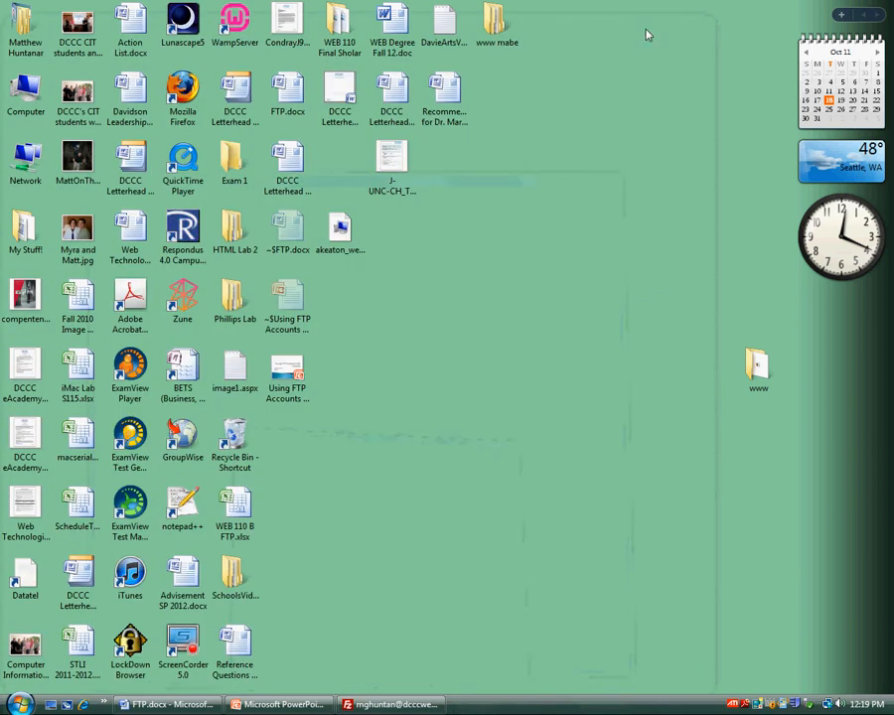
pyautogui.click(85, 705)
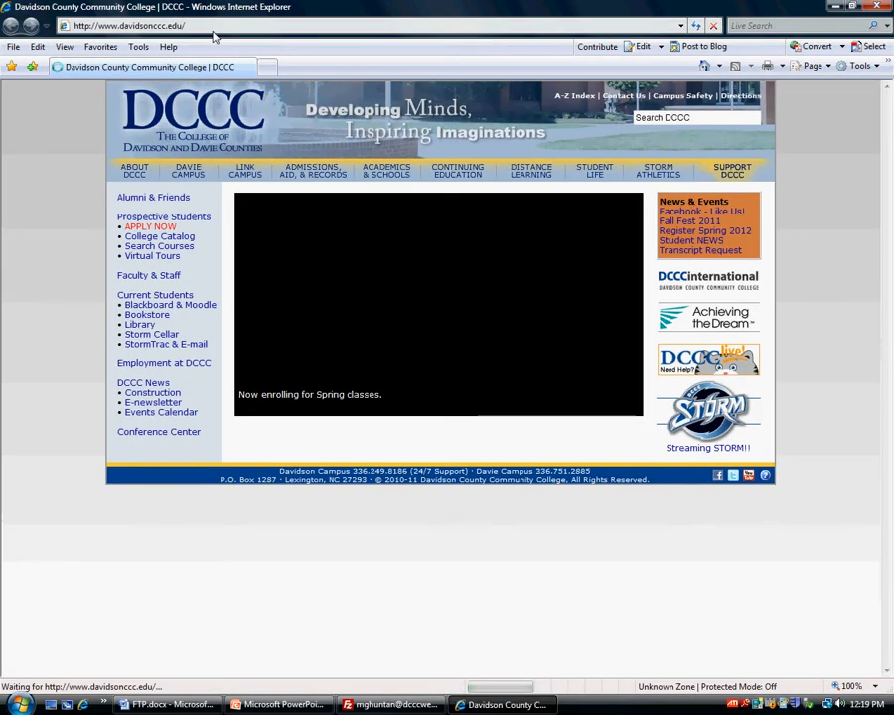
pyautogui.click(199, 25)
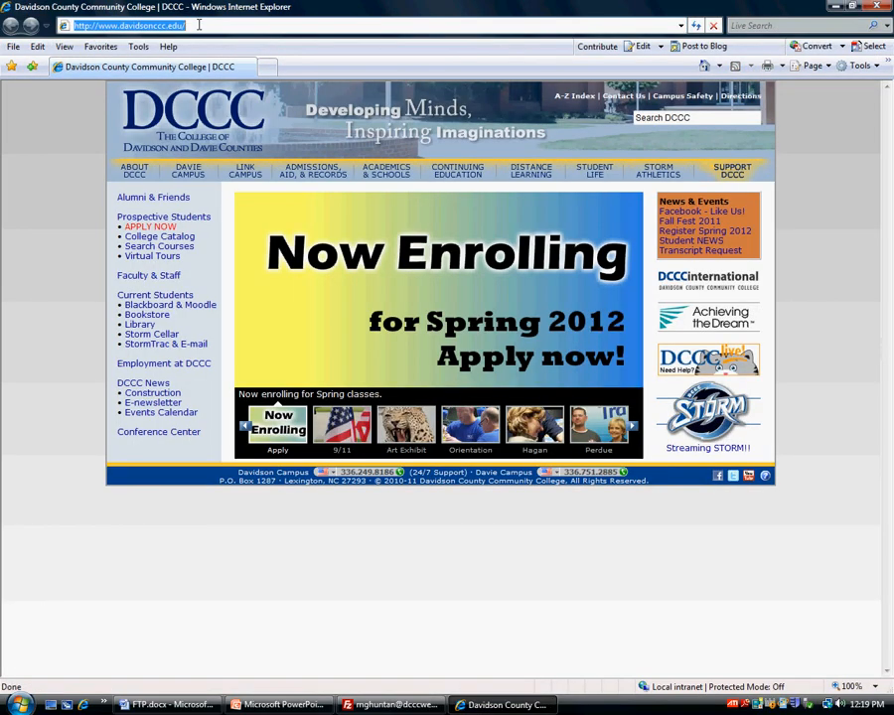
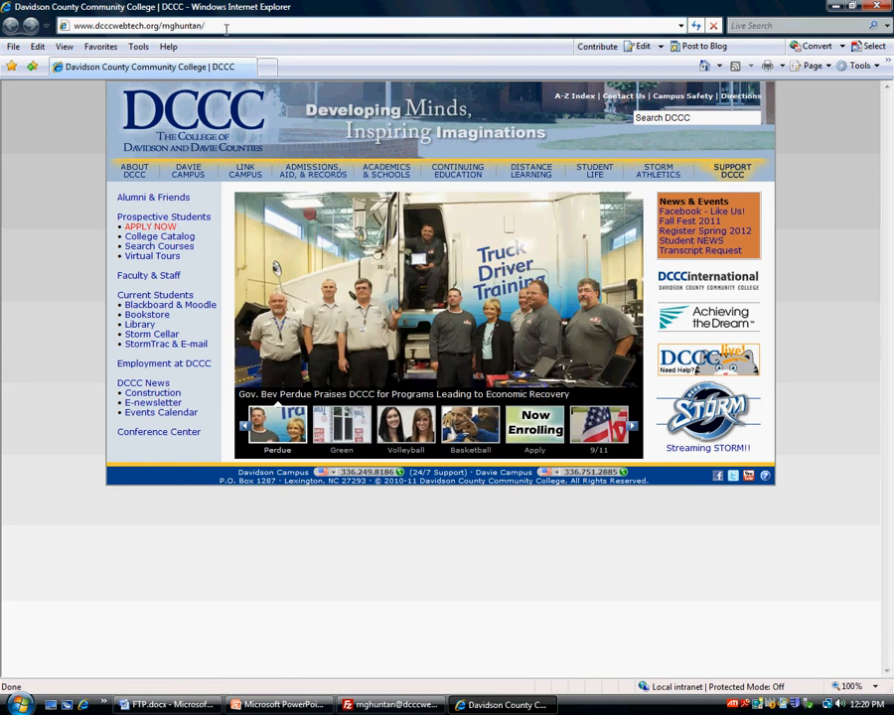
pyautogui.press('Return')
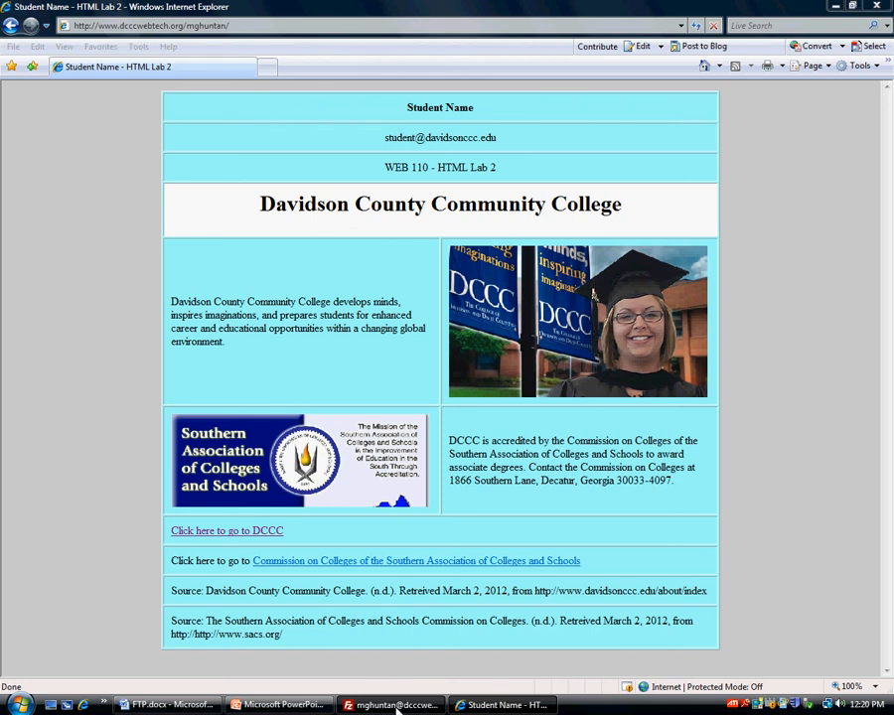
pyautogui.click(395, 704)
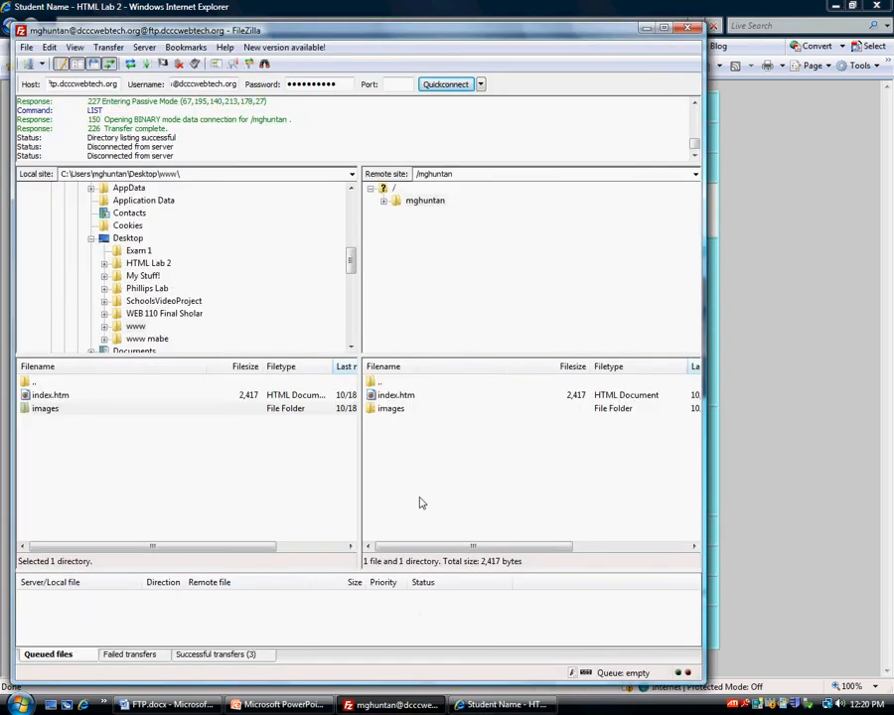
pyautogui.click(487, 707)
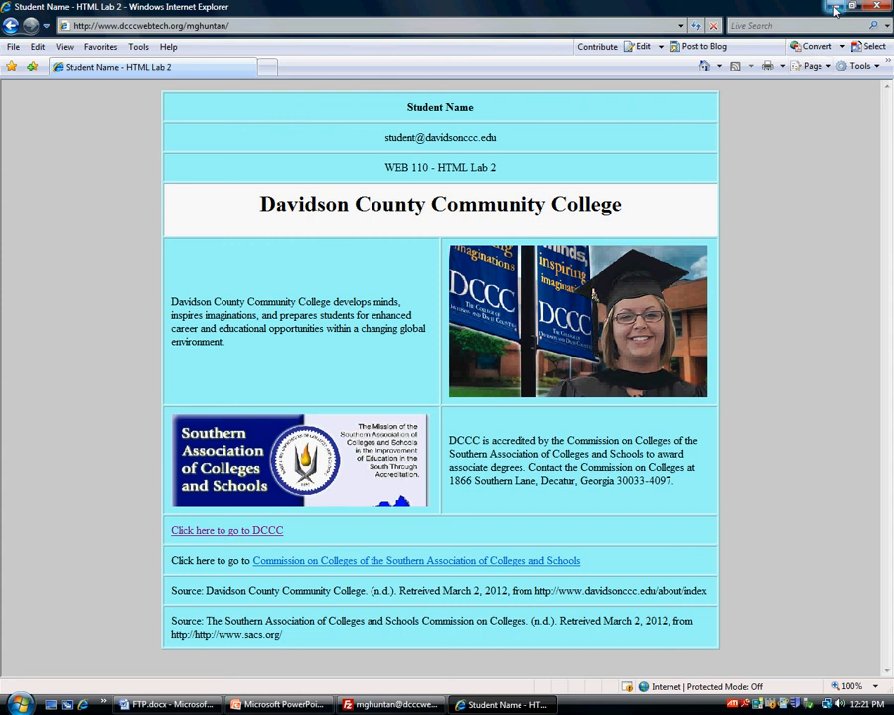
pyautogui.click(835, 10)
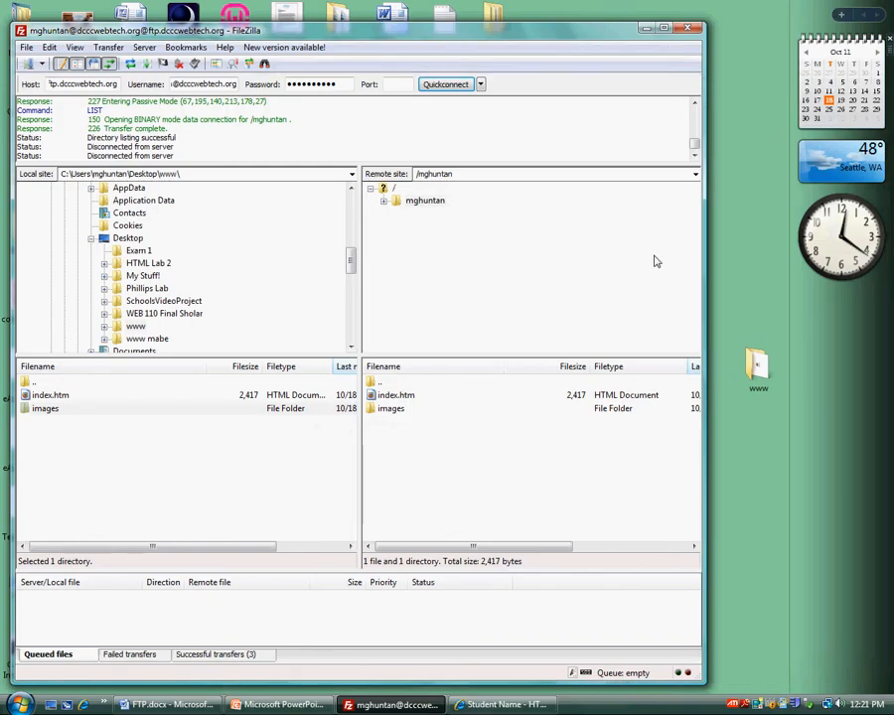
pyautogui.click(755, 373)
pyautogui.doubleClick(756, 373)
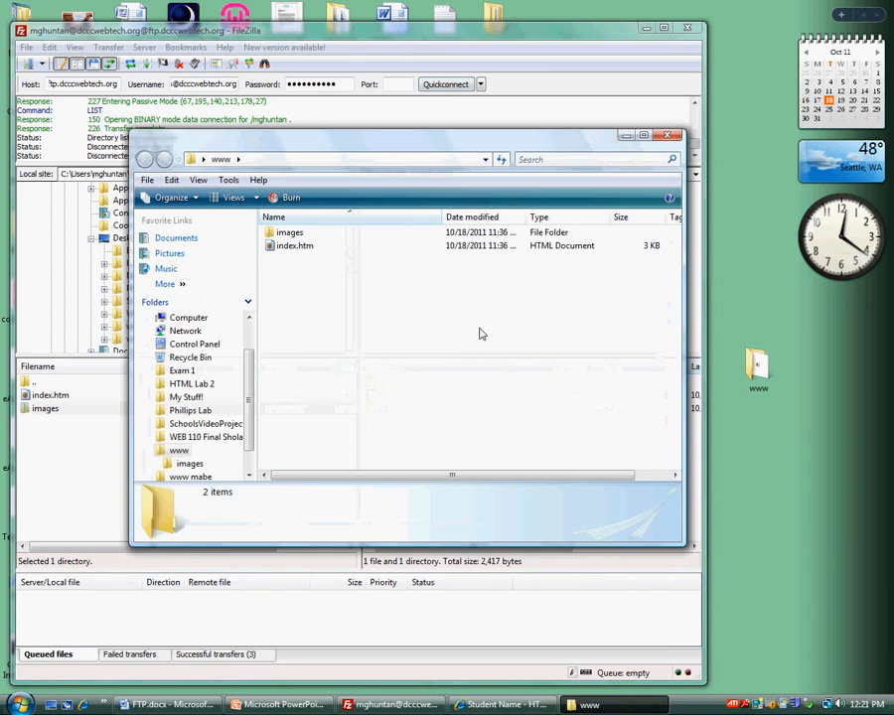
pyautogui.click(281, 253)
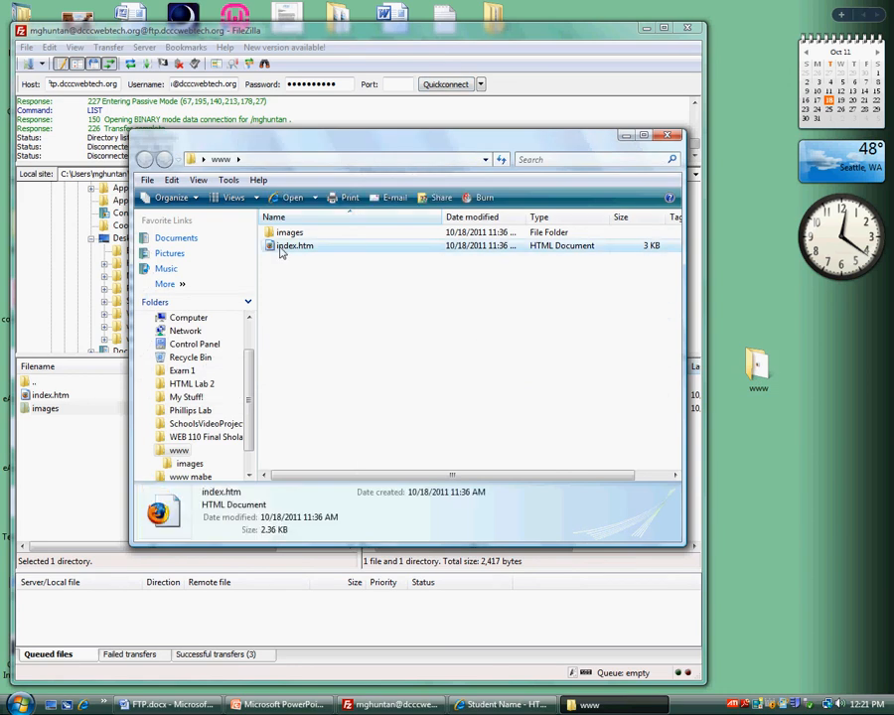
pyautogui.click(668, 134)
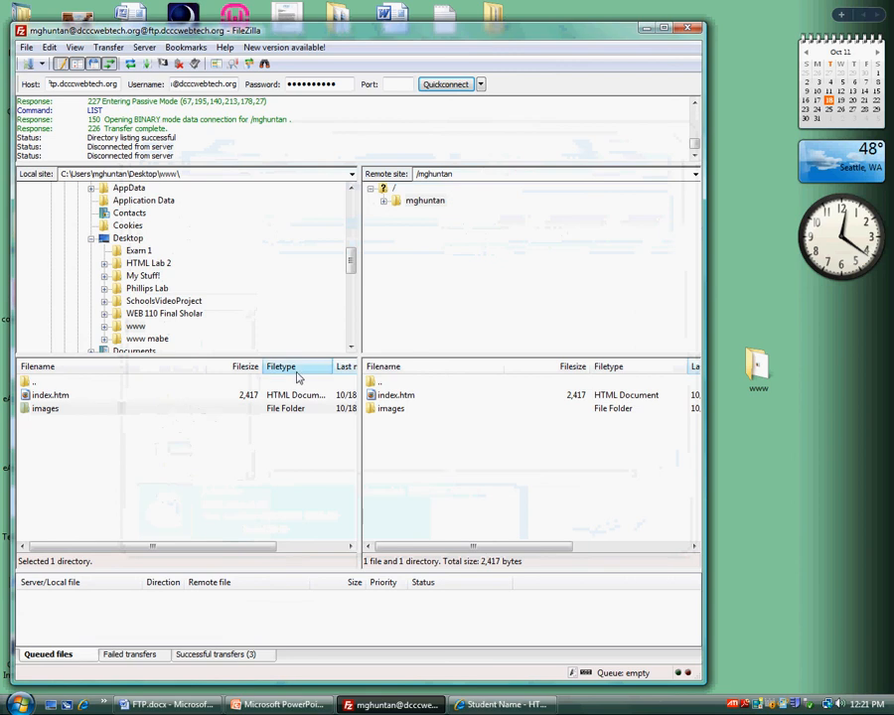
# Upload index.htm again, choosing to overwrite the existing remote file
pyautogui.click(48, 400)
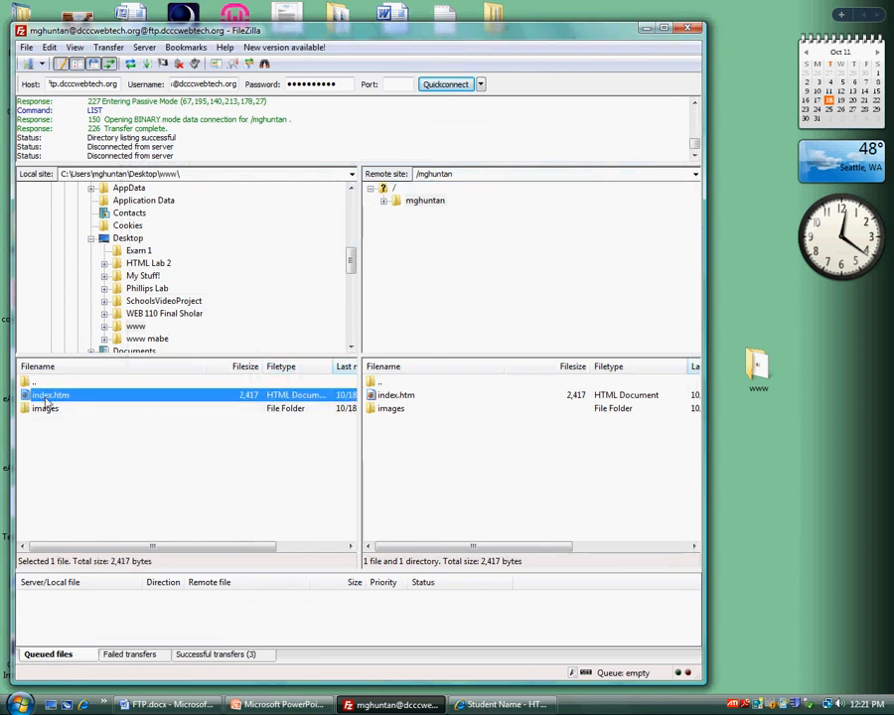
pyautogui.moveTo(42, 397); pyautogui.dragTo(429, 429)
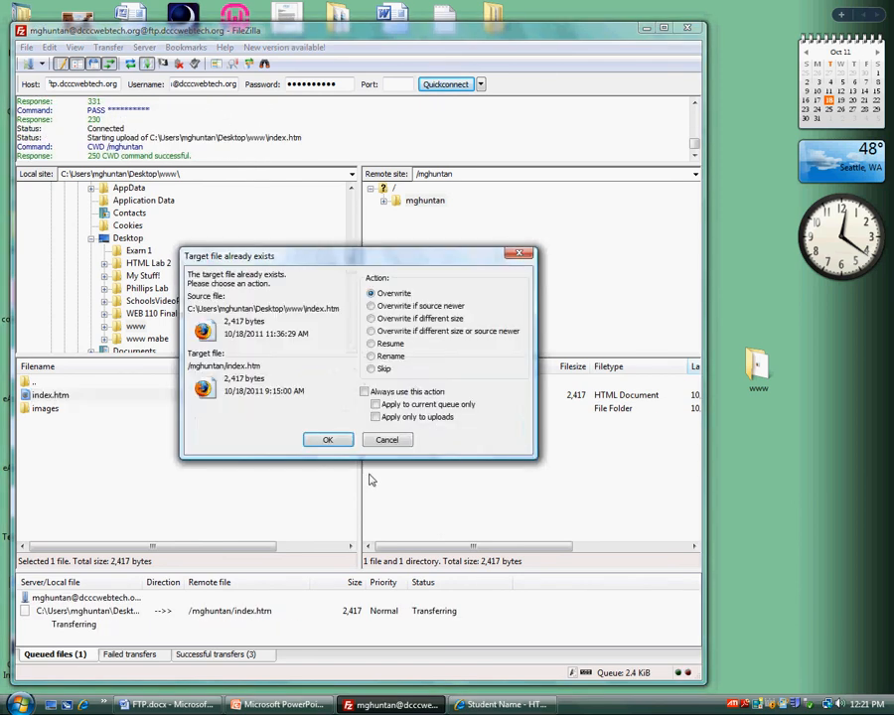
pyautogui.click(328, 441)
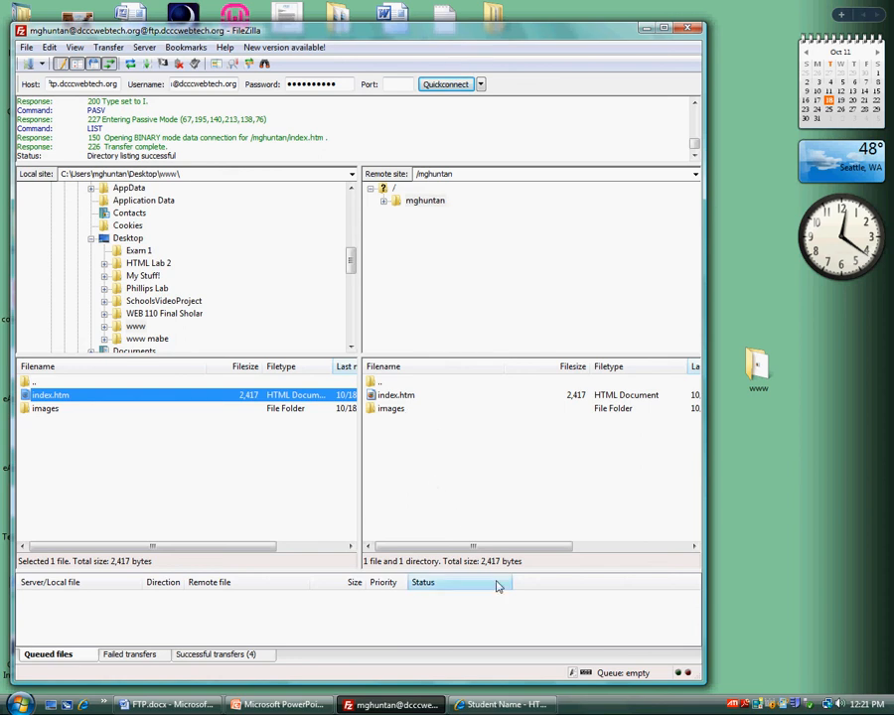
# Switch to the browser and refresh the published page
pyautogui.click(502, 704)
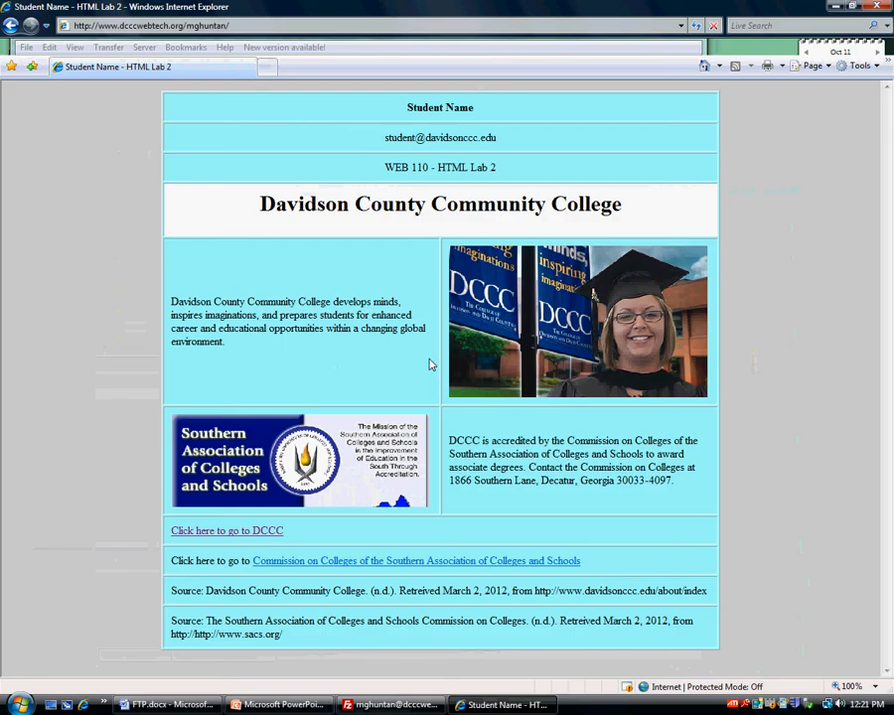
pyautogui.click(696, 26)
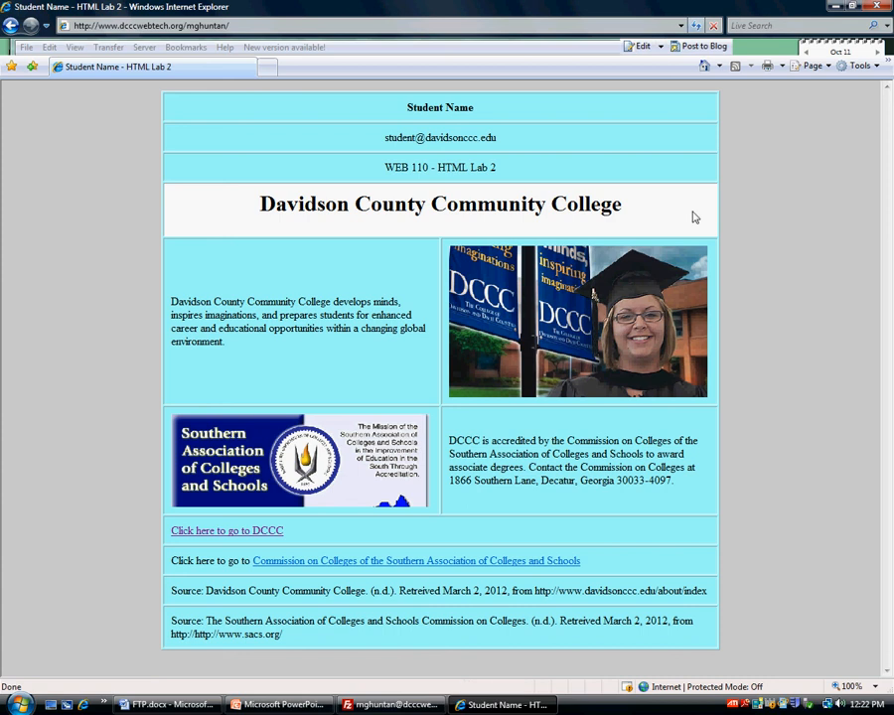